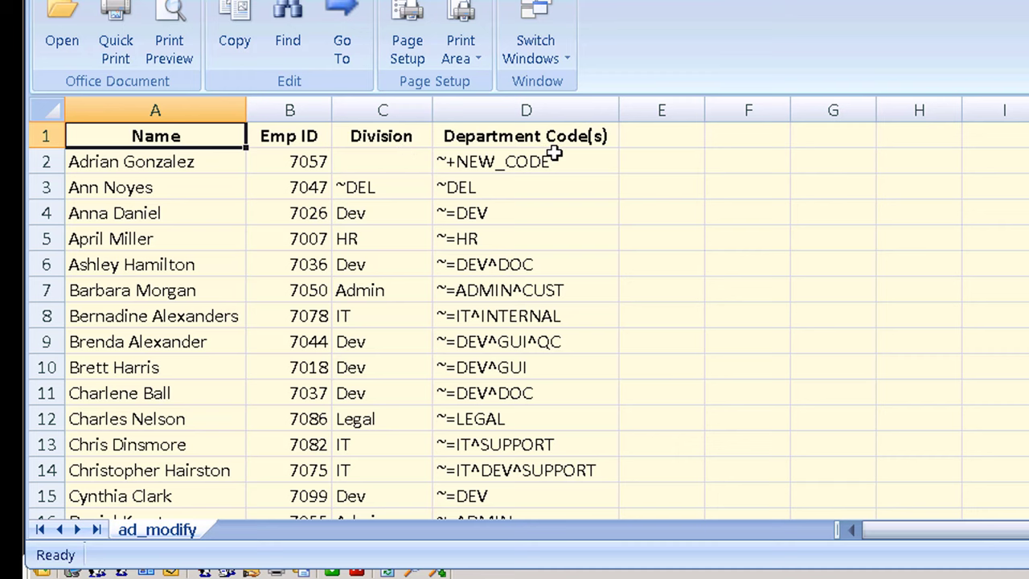
Examine the first three employees' Emp ID, Division and Department Code(s) entries in the ad_modify sheet against their directory attributes
click(198, 164)
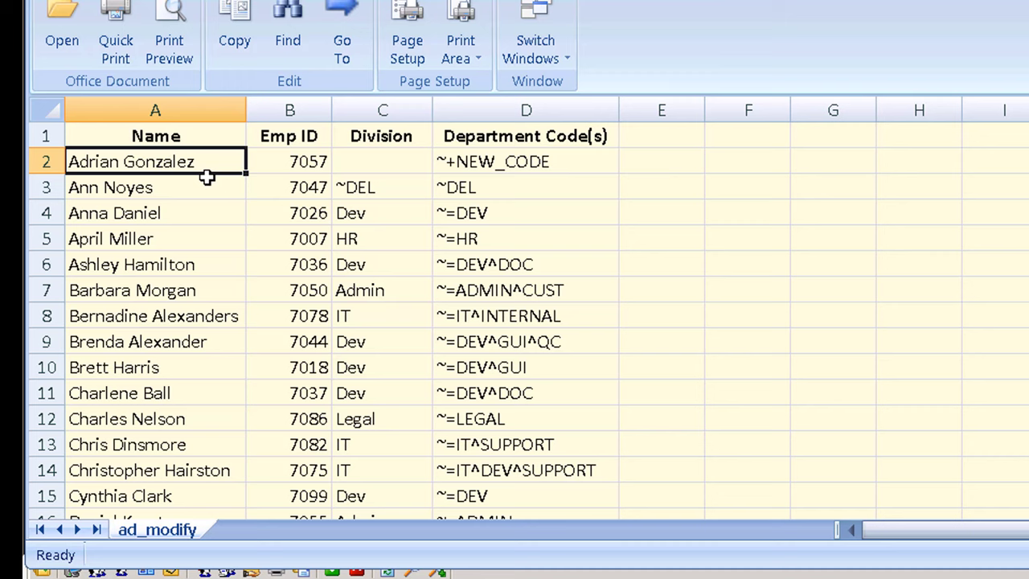
key(Tab)
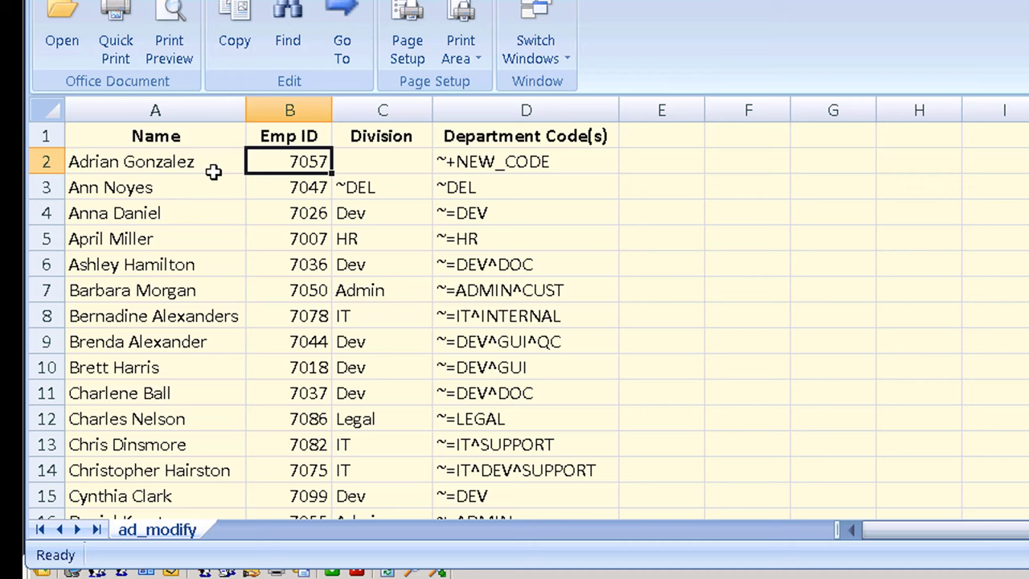
key(Right)
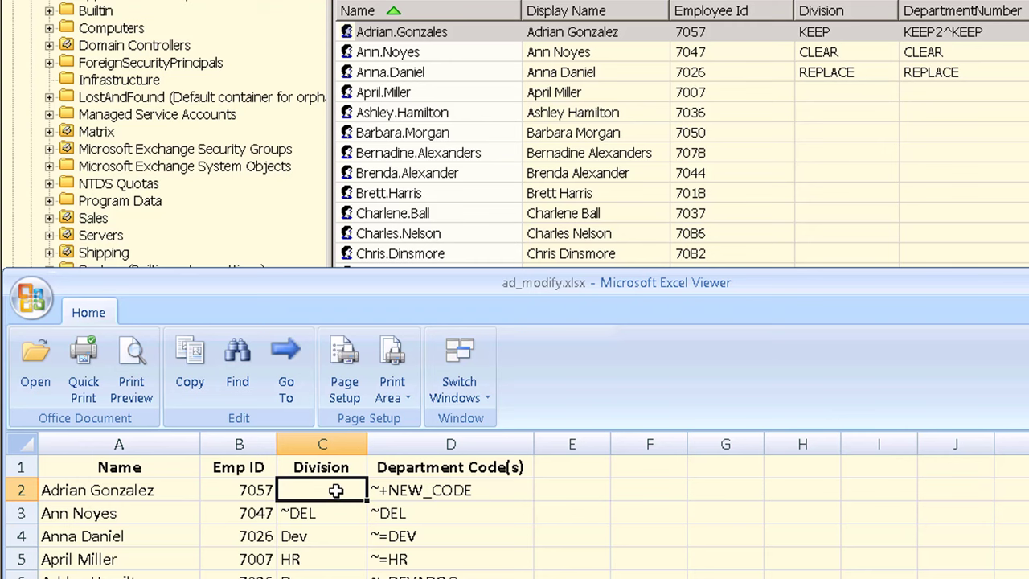
key(Down)
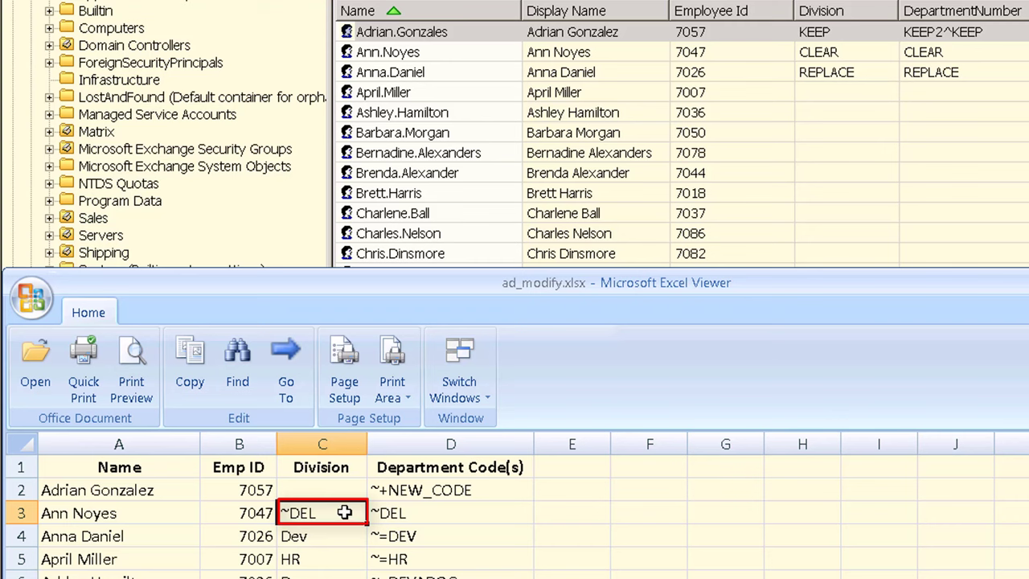
key(Down)
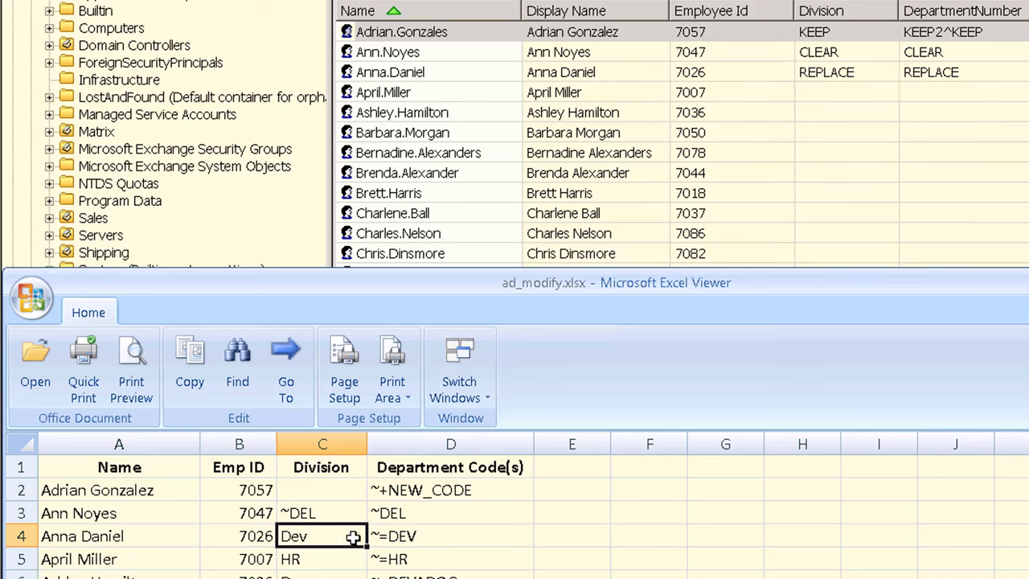
click(434, 464)
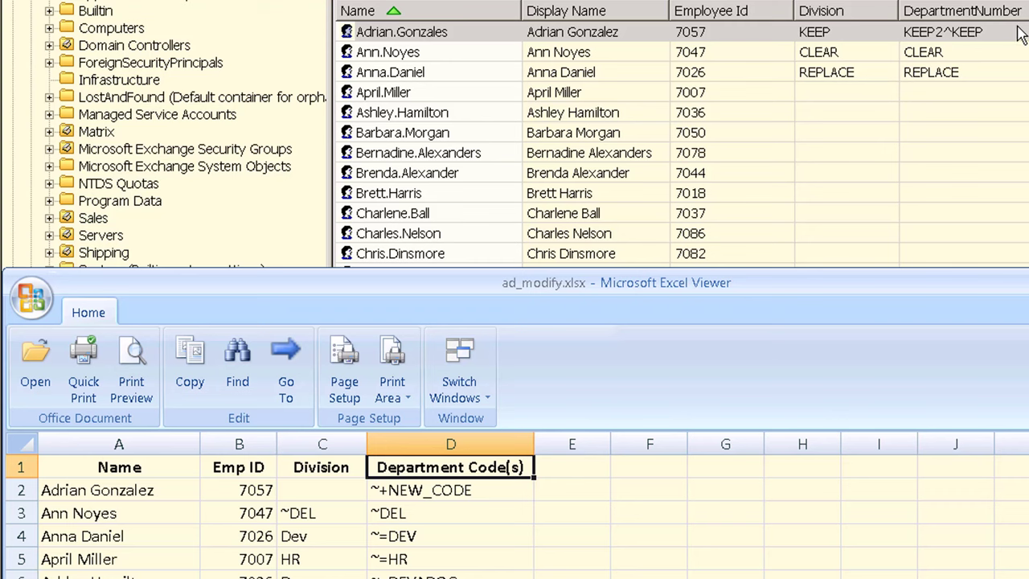
key(Down)
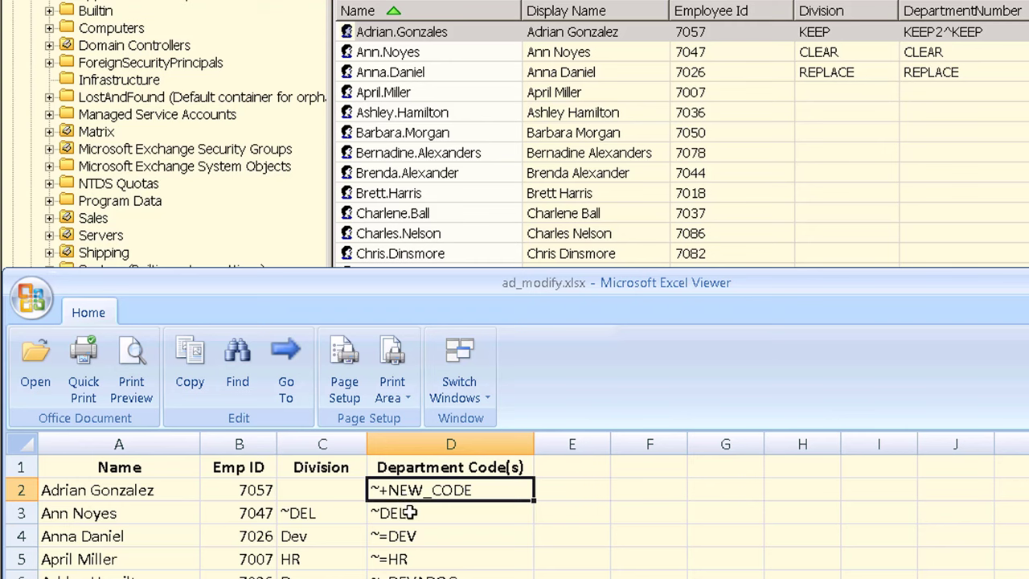
click(410, 512)
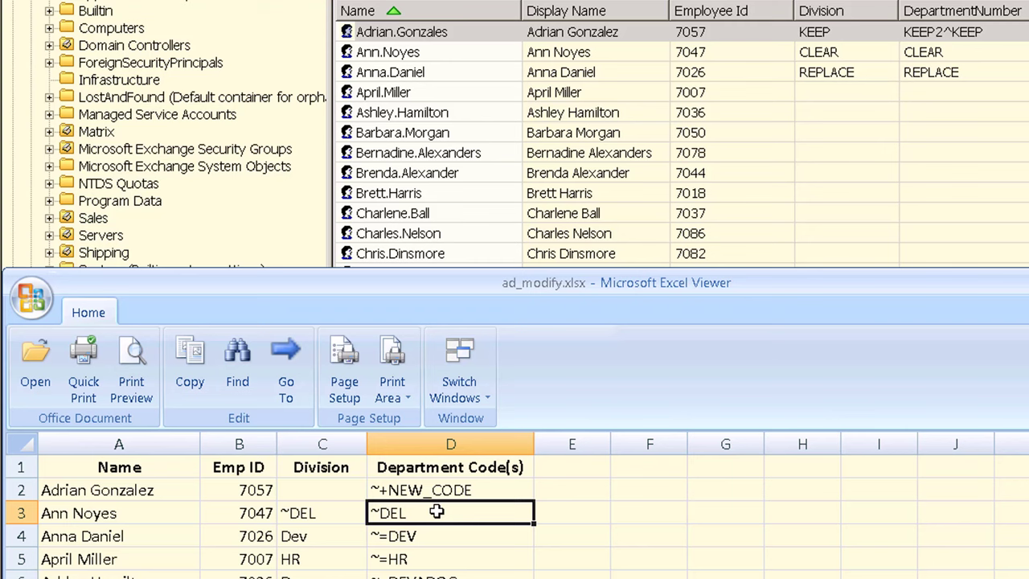
click(452, 522)
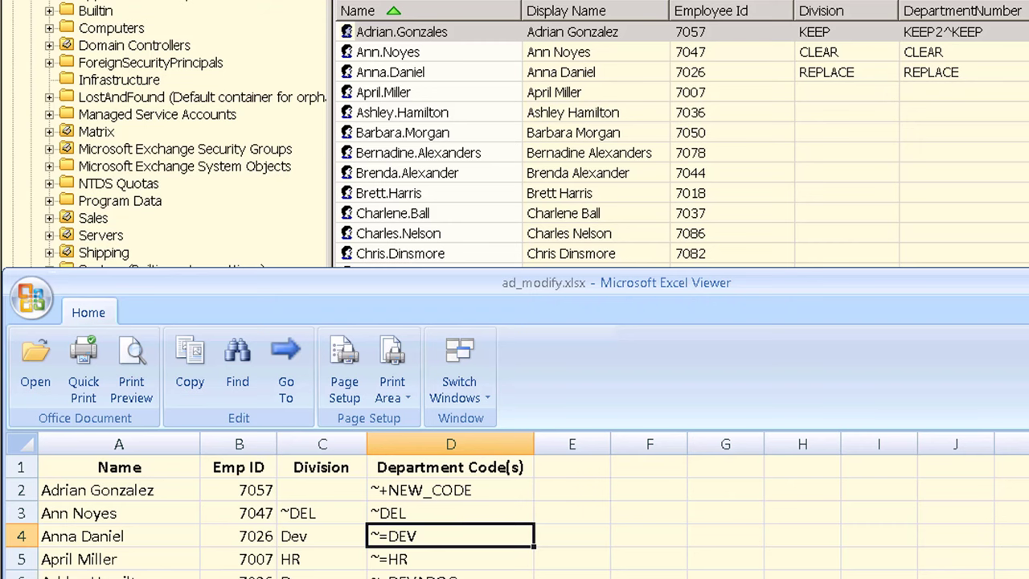
Switch to Hyena and create an Active Task named "Modify Users Video" with the action type Modify Active Directory Objects
click(750, 136)
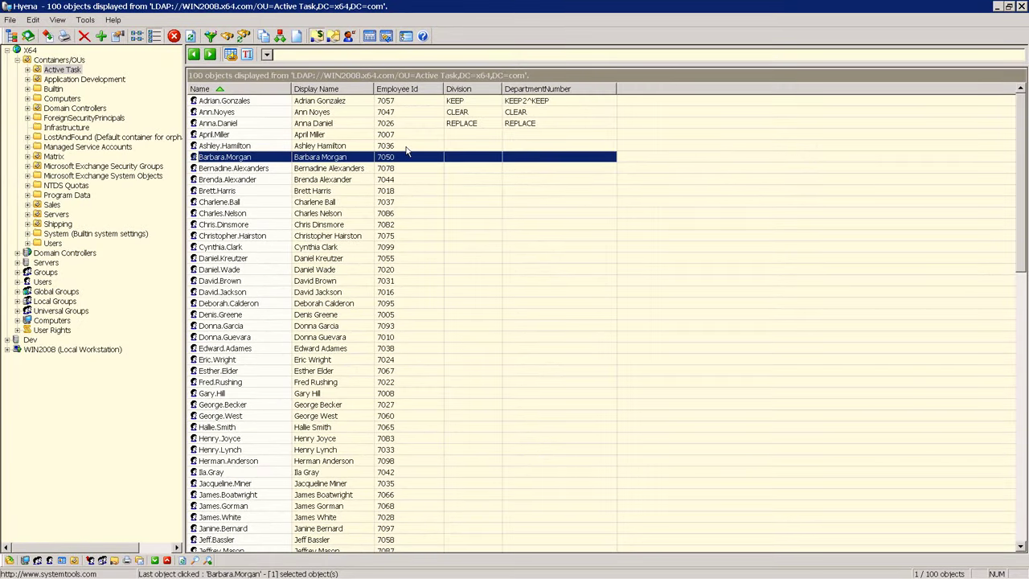
click(93, 21)
click(107, 103)
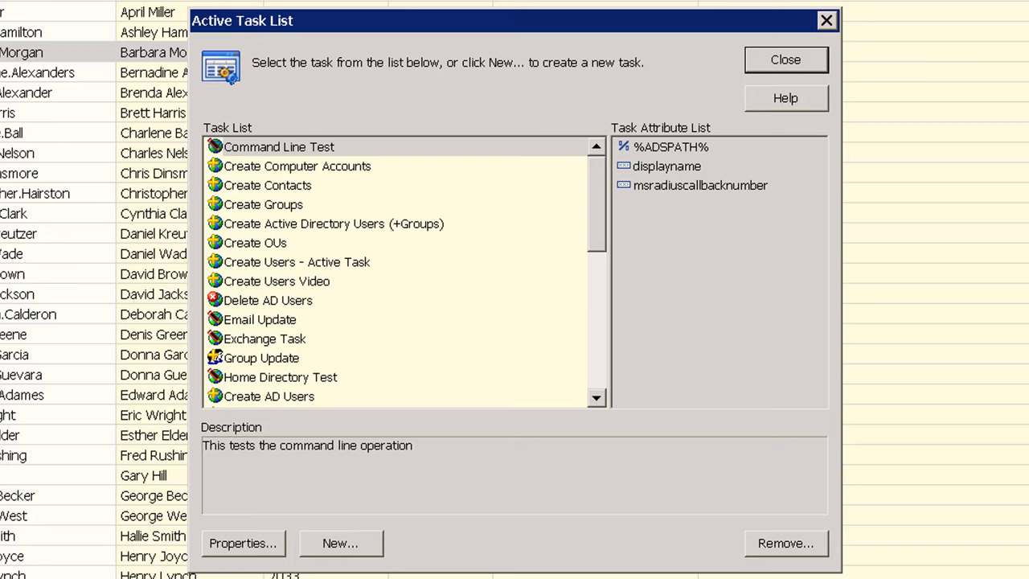
click(375, 549)
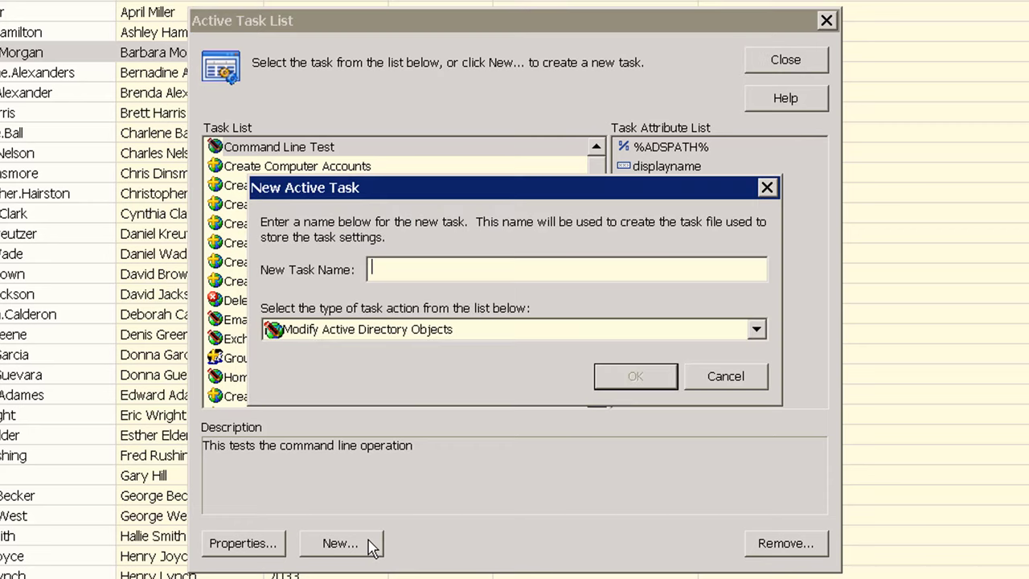
text(Modify Users Video)
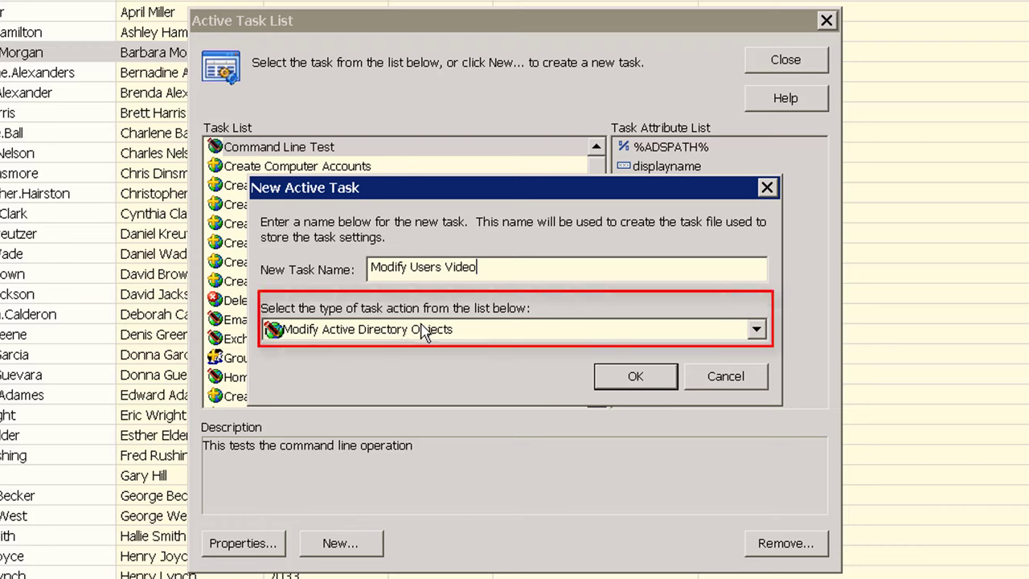
click(657, 379)
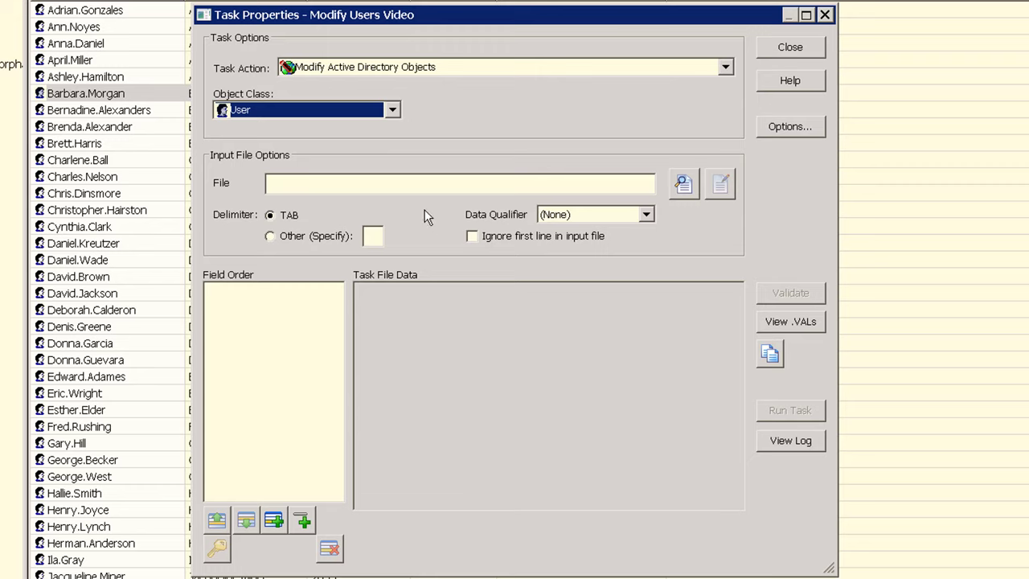
Set the task's input file to c:\active_task\ad_modify.txt
click(403, 180)
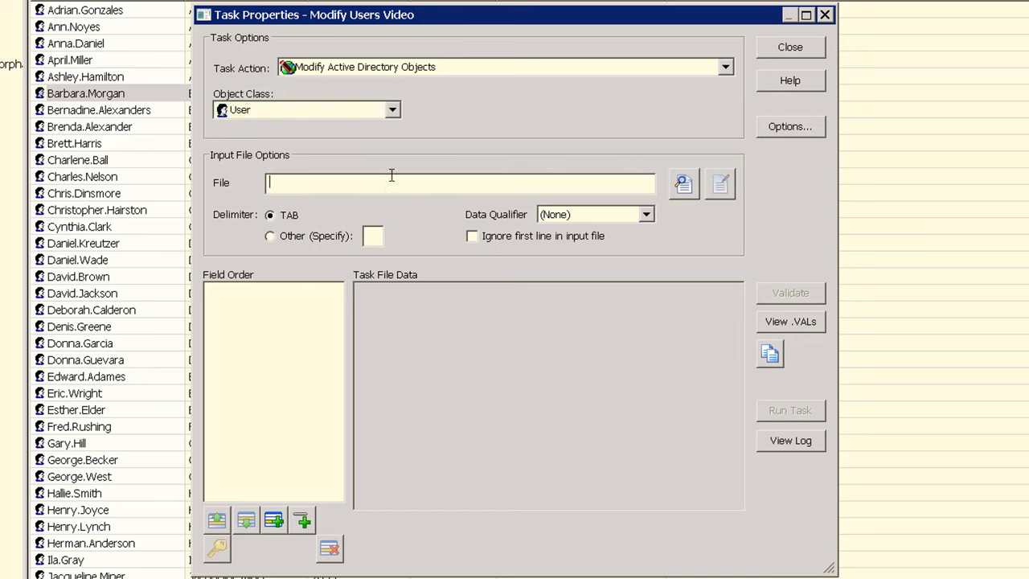
text(c:\act)
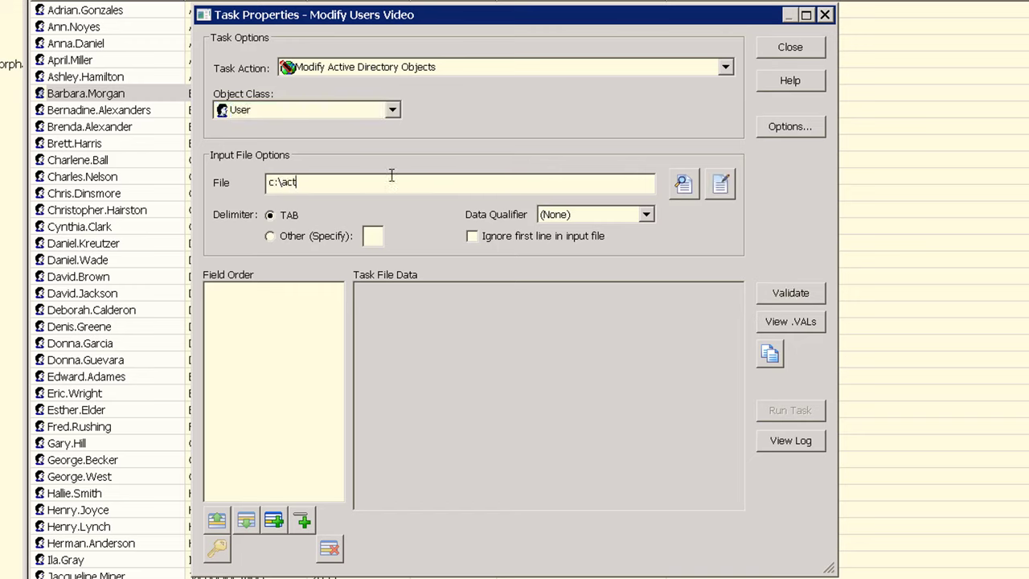
text(ive_task\ad_modify.txt)
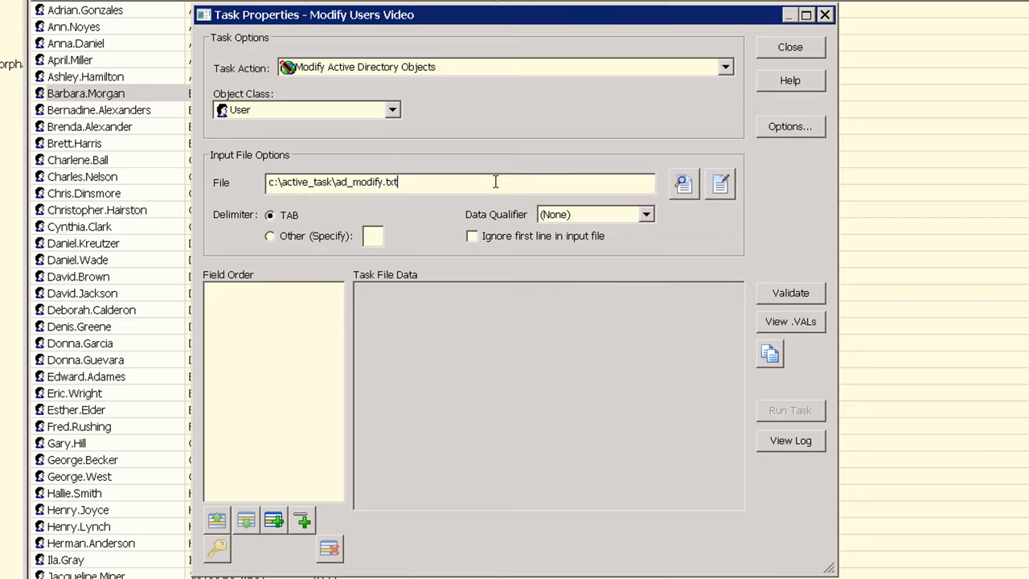
Check the header row in the input file, close the file, and make the task ignore its first line
click(718, 185)
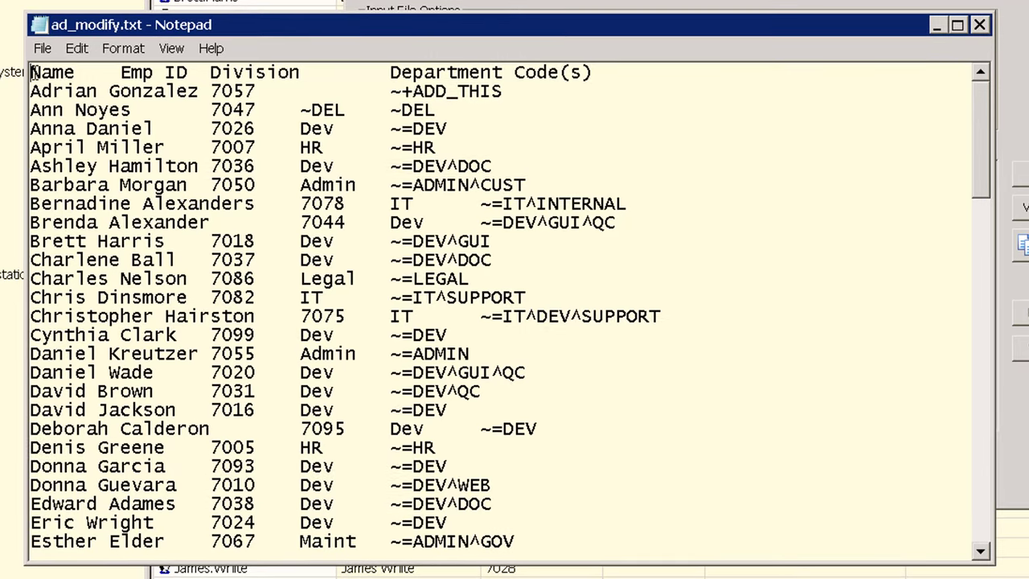
drag(32, 72, 606, 71)
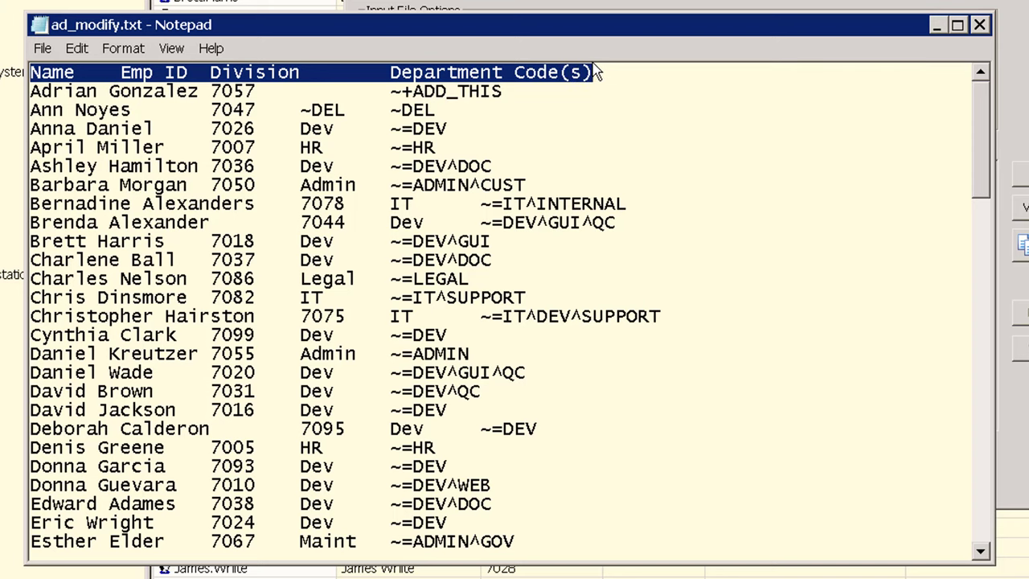
click(979, 25)
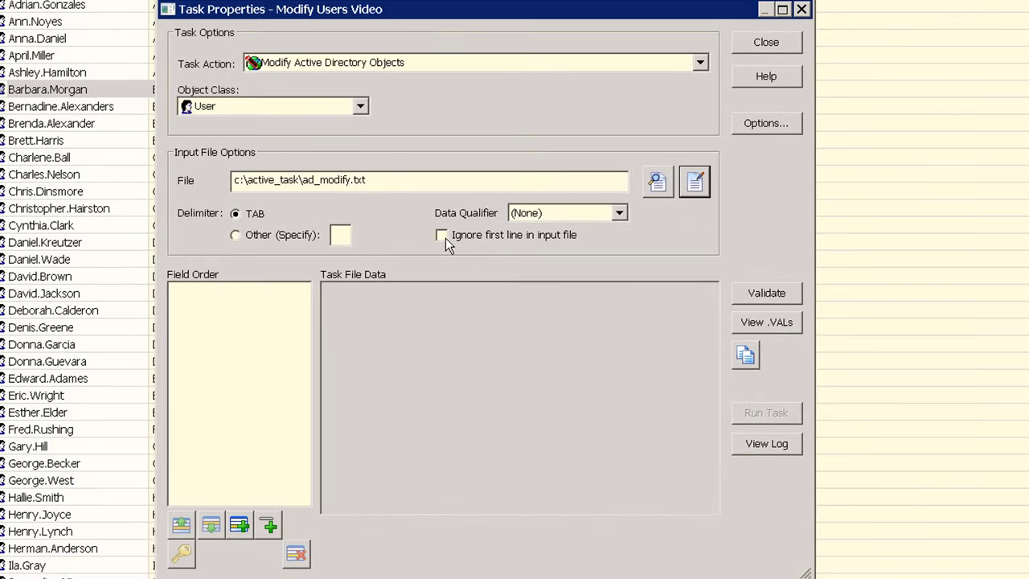
click(441, 235)
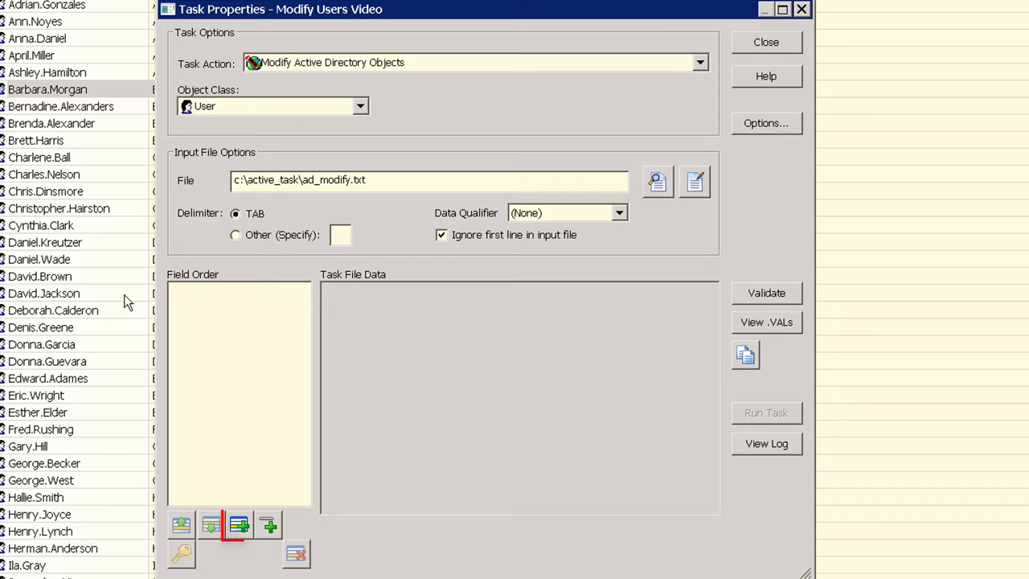
Add the user attributes Division and employeeid to the task's input attributes
click(239, 525)
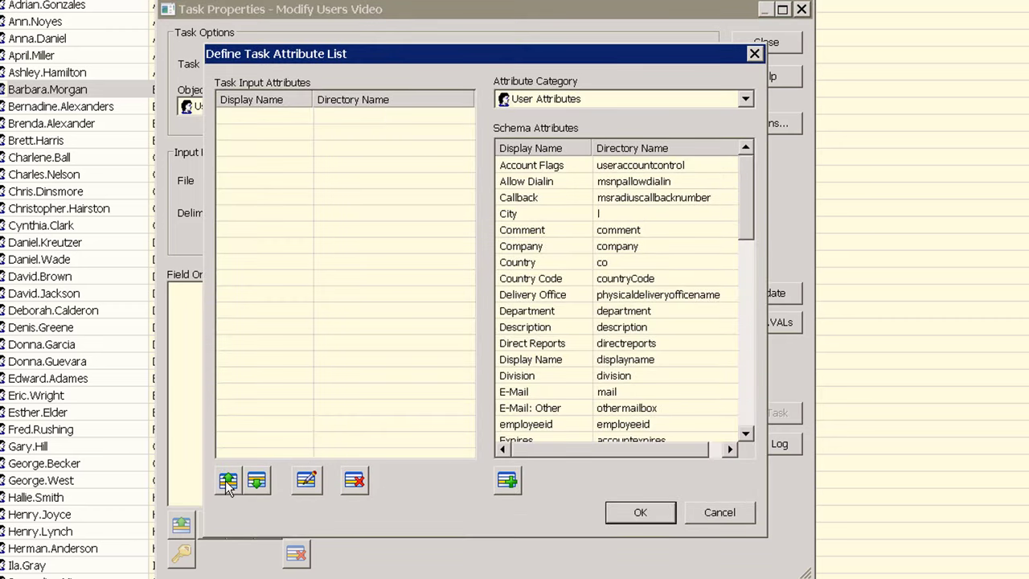
click(595, 378)
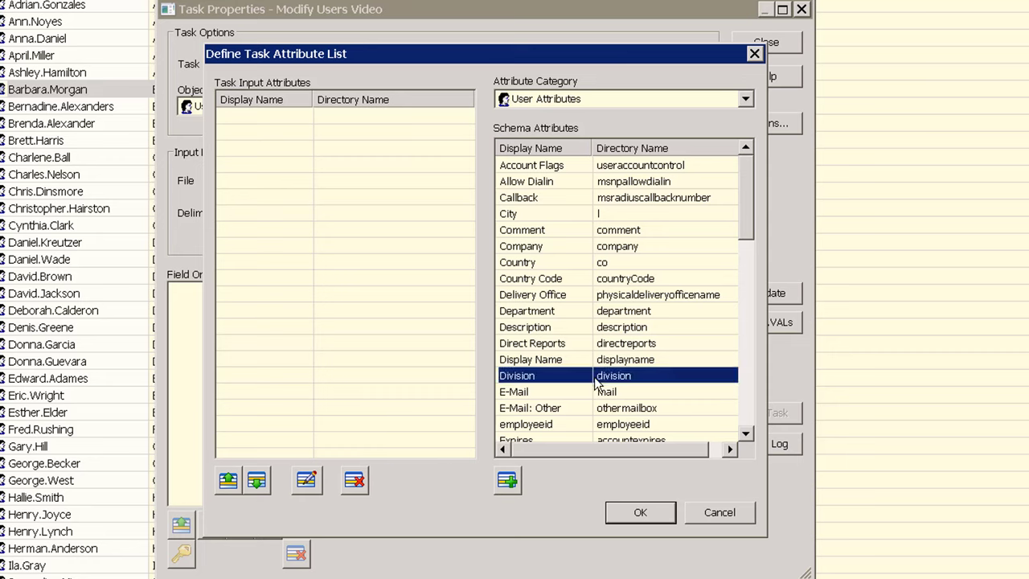
ctrl+click(596, 426)
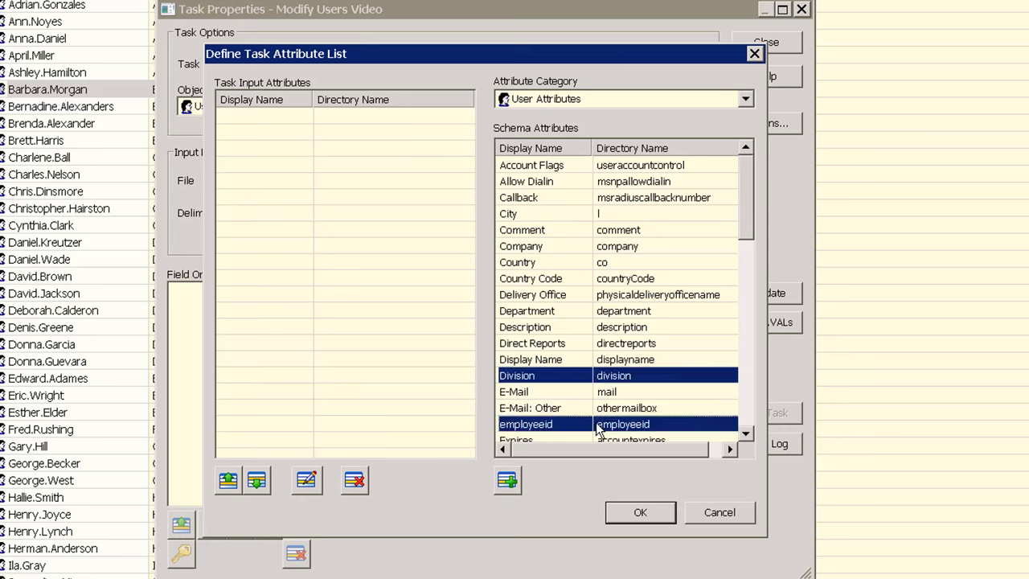
click(507, 481)
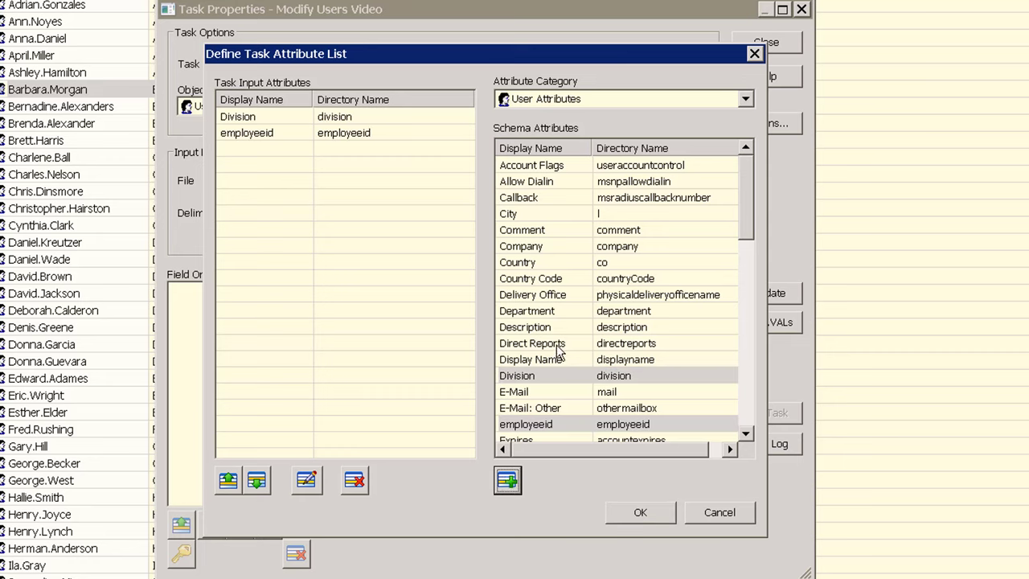
Add the custom Active Directory attribute DepartmentNumber to the task's input attributes and accept the attribute list
click(745, 100)
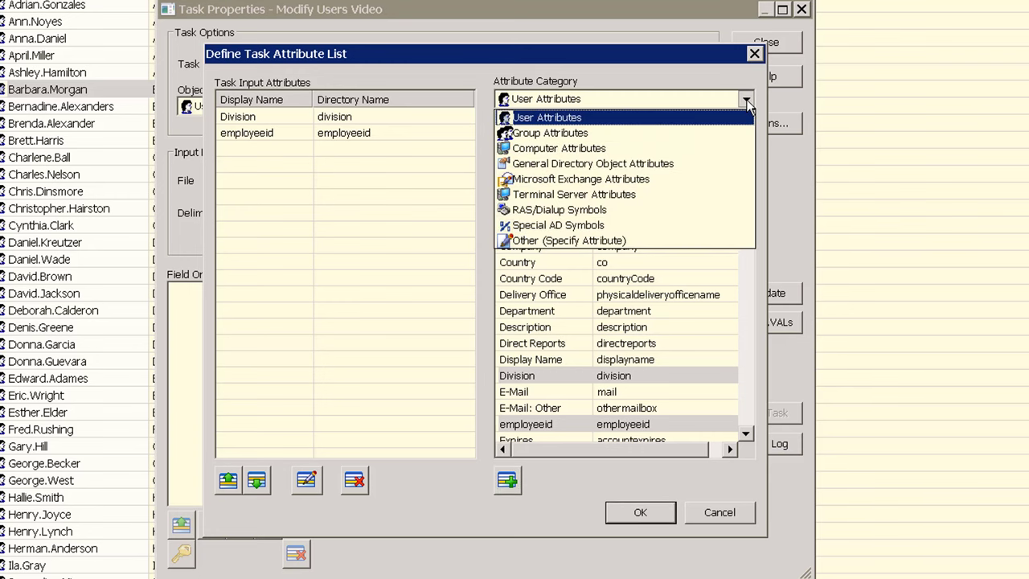
click(570, 241)
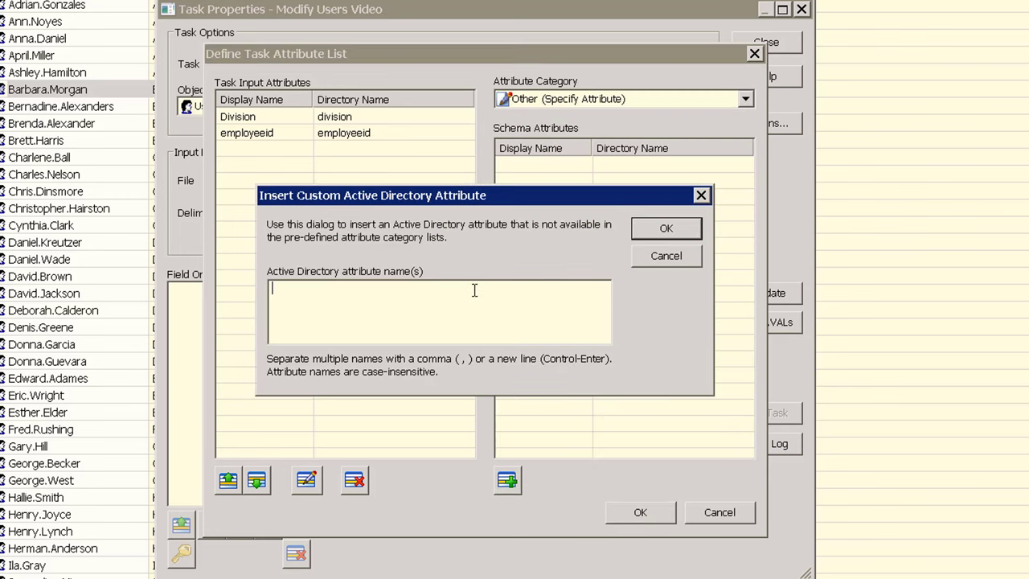
text(DepartmentNumber)
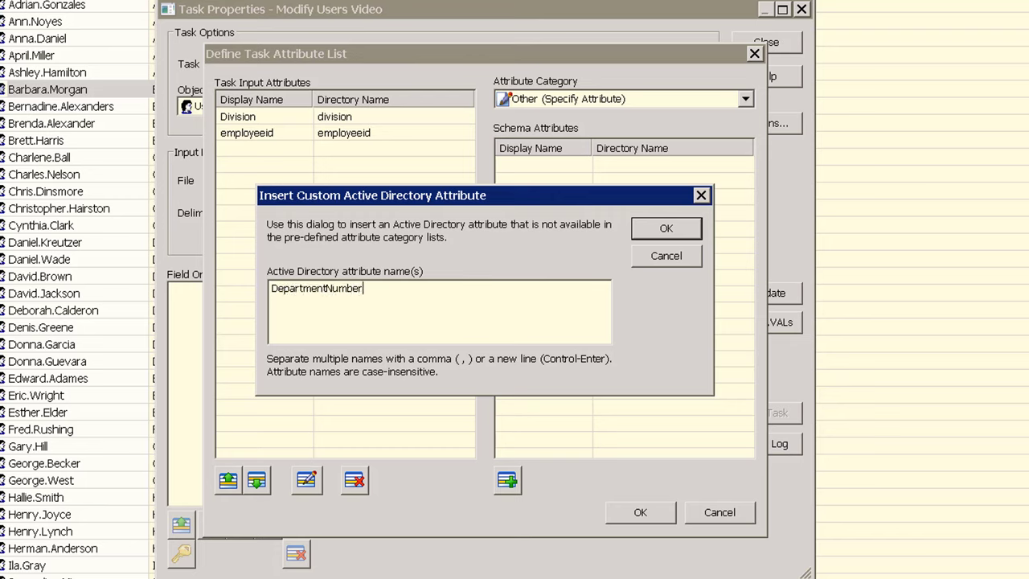
click(679, 235)
click(640, 514)
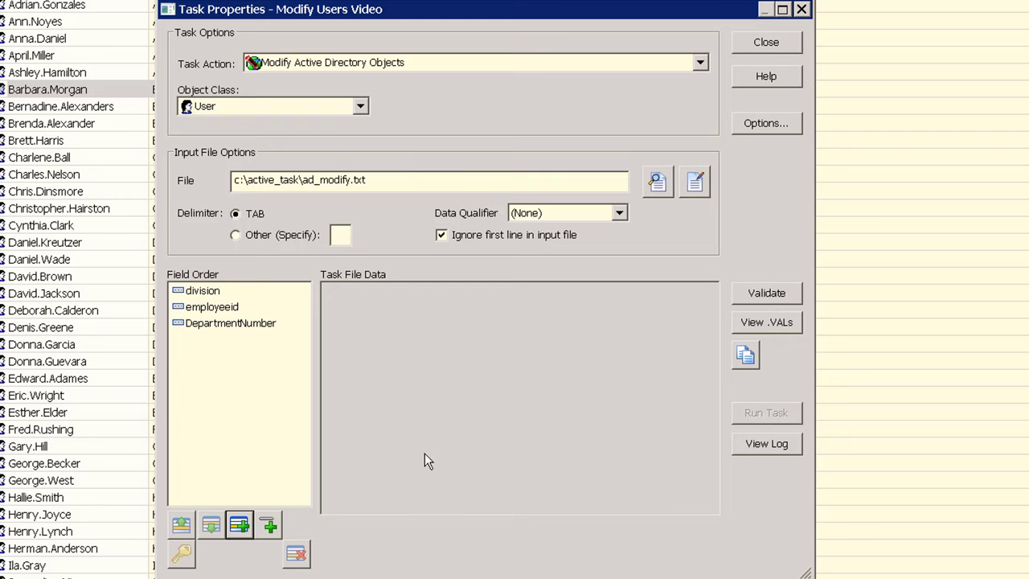
Insert a [User Data] field at the start of the field order and move employeeid above division
click(270, 525)
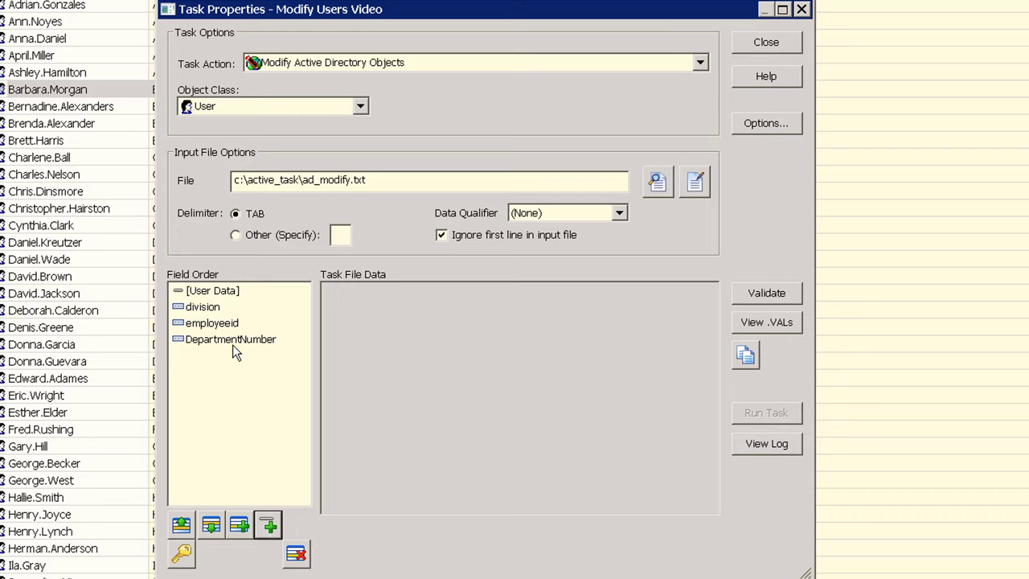
click(217, 323)
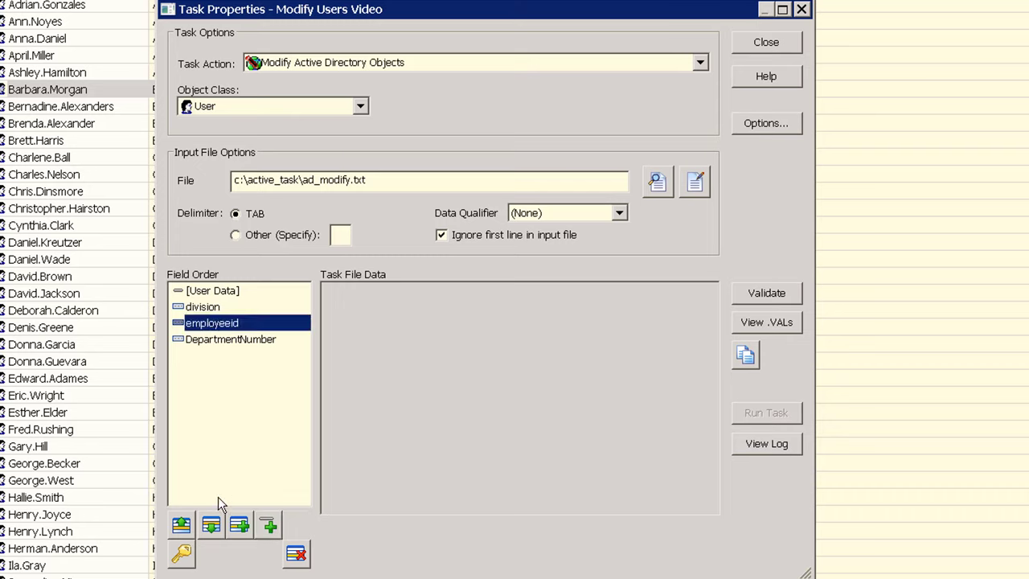
click(182, 527)
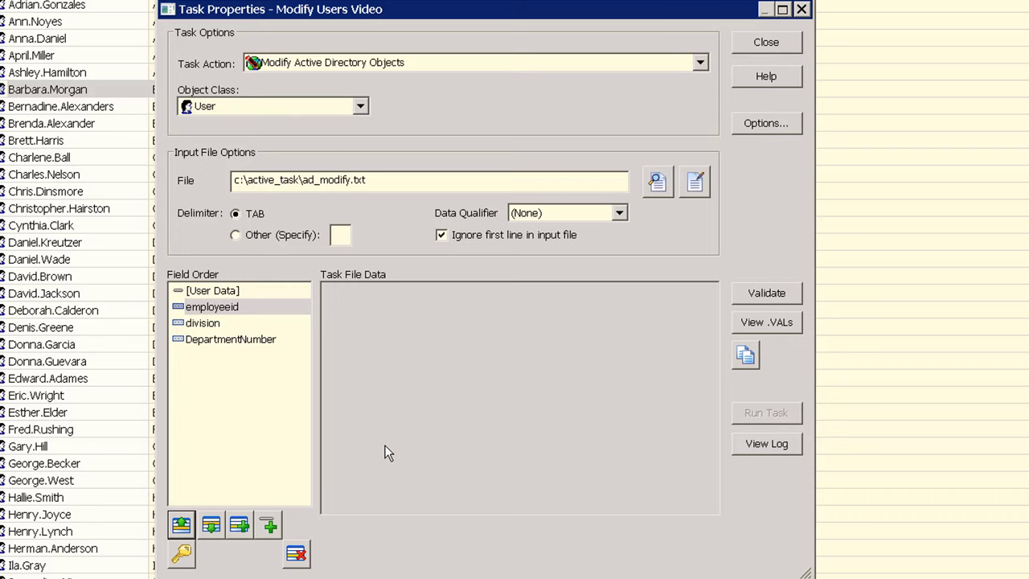
Mark employeeid as the key field of the task
click(237, 310)
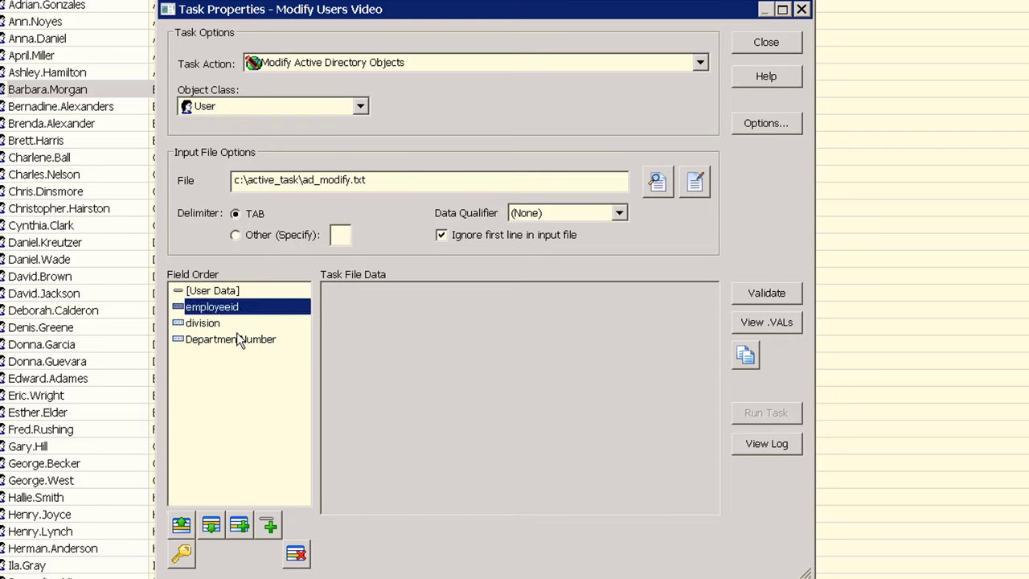
click(180, 555)
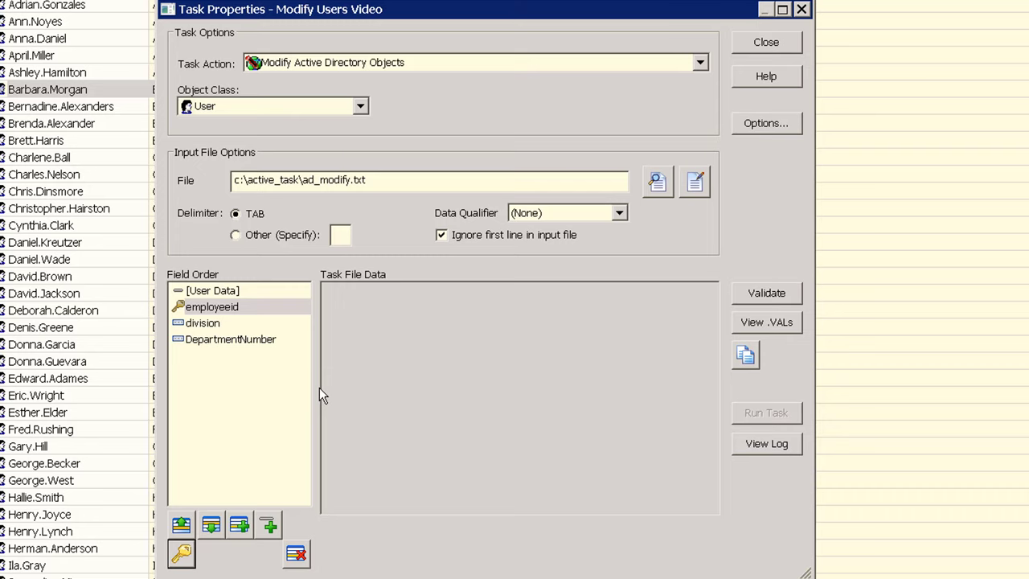
Create a new key lookup scope template named Employees in the task's advanced match settings
click(783, 126)
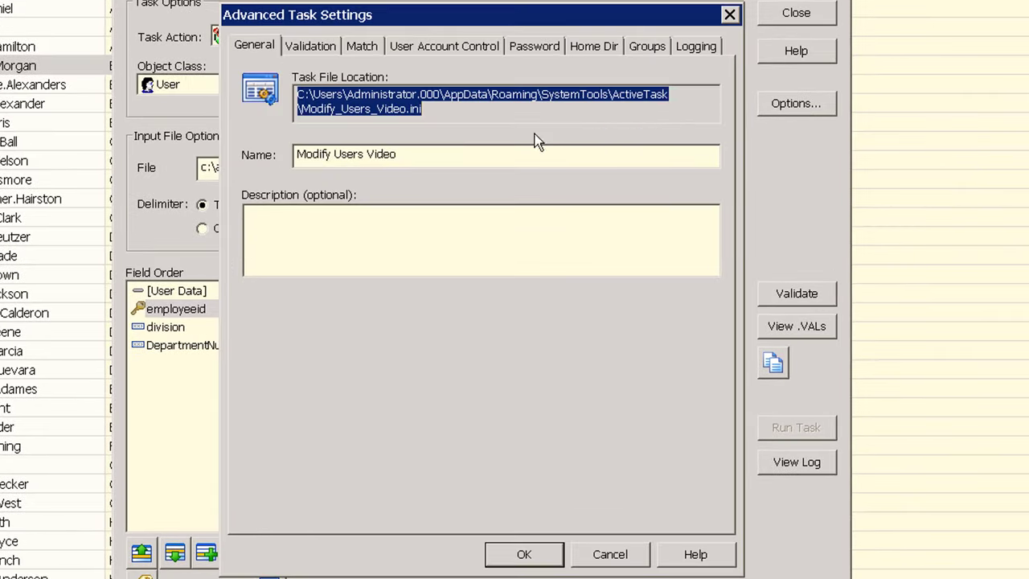
click(378, 47)
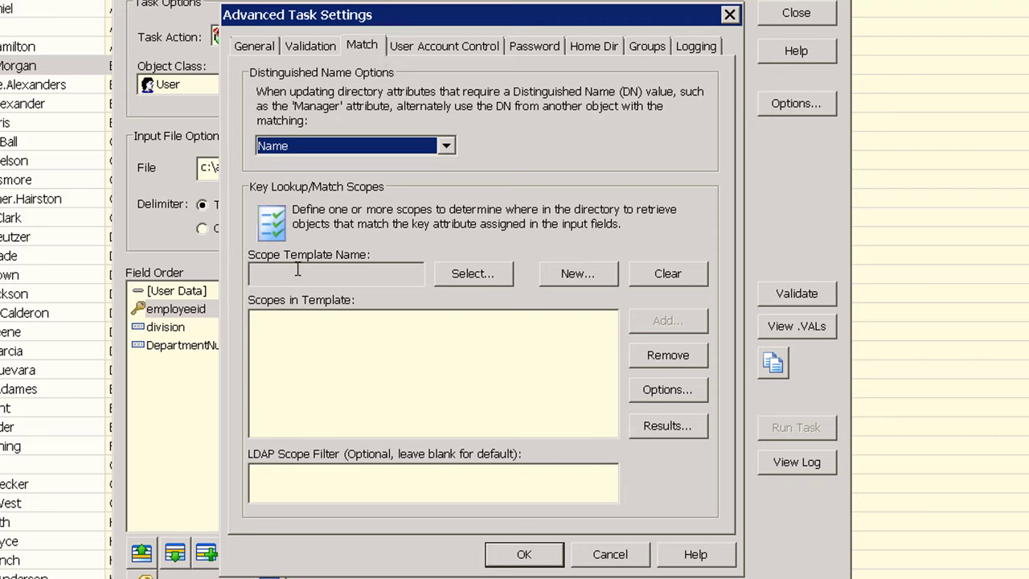
click(572, 276)
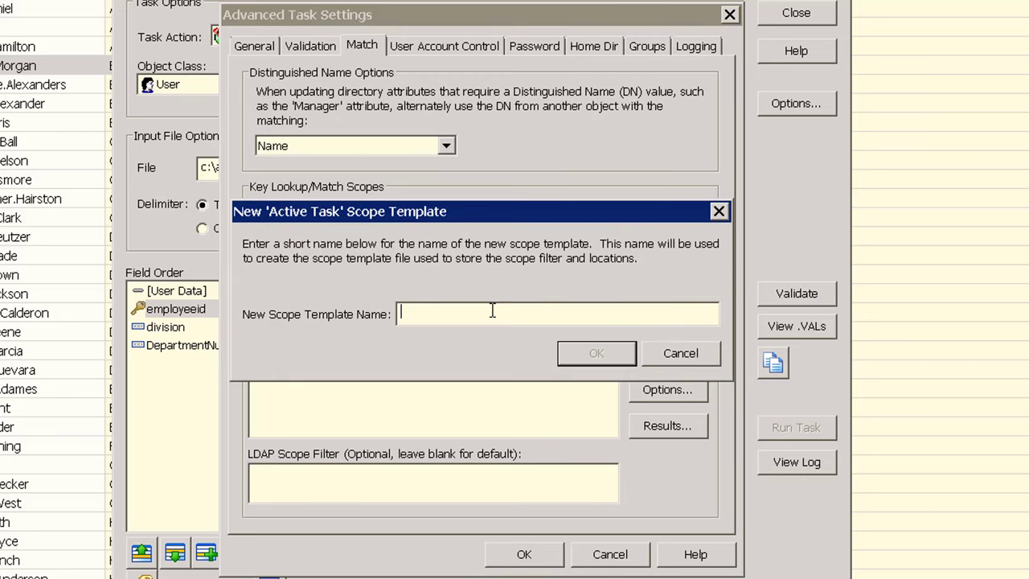
text(Employees)
click(594, 353)
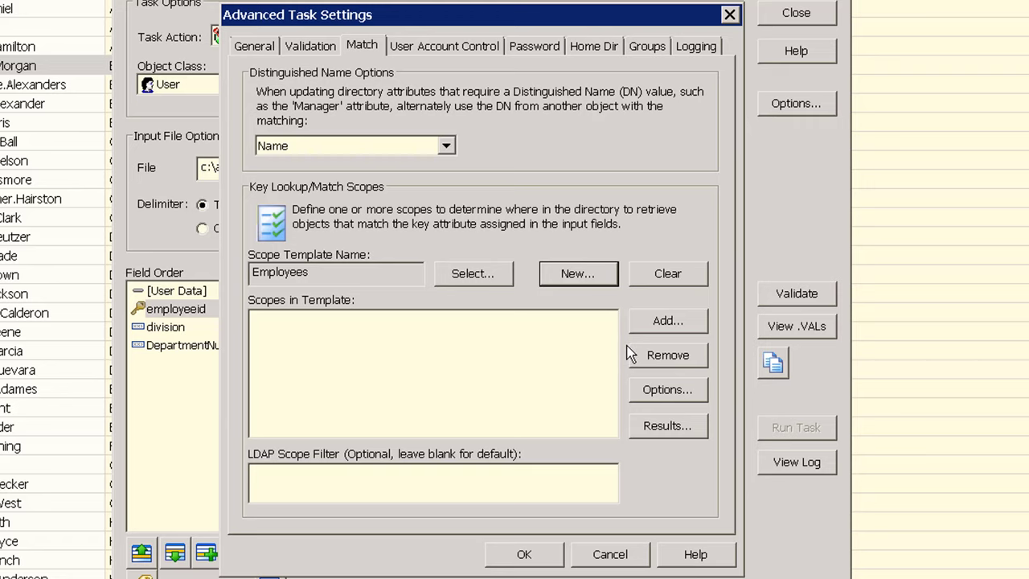
Add the Active Task OU of the X64 domain as a scope in the Employees template and accept the advanced settings
click(665, 325)
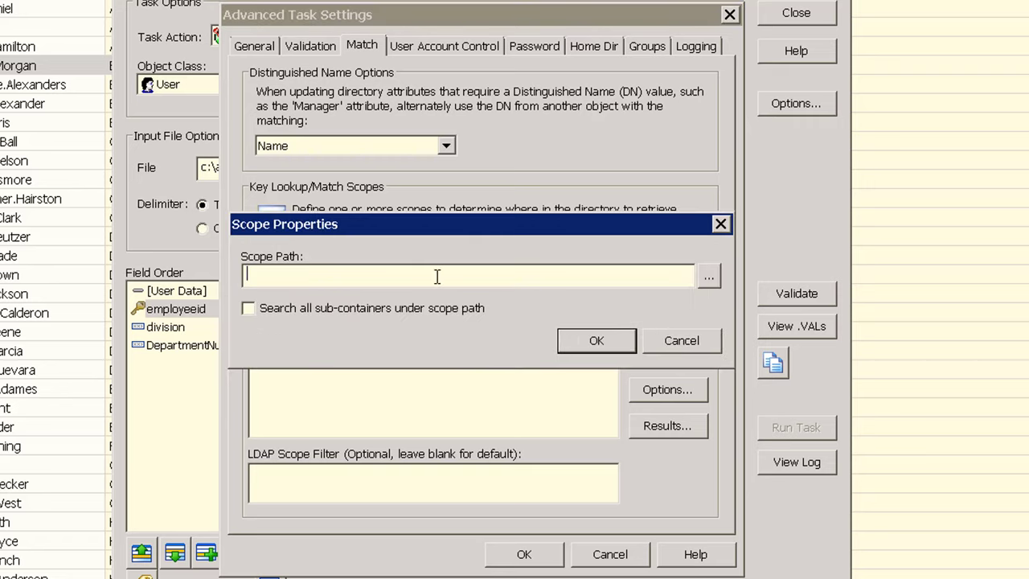
click(708, 275)
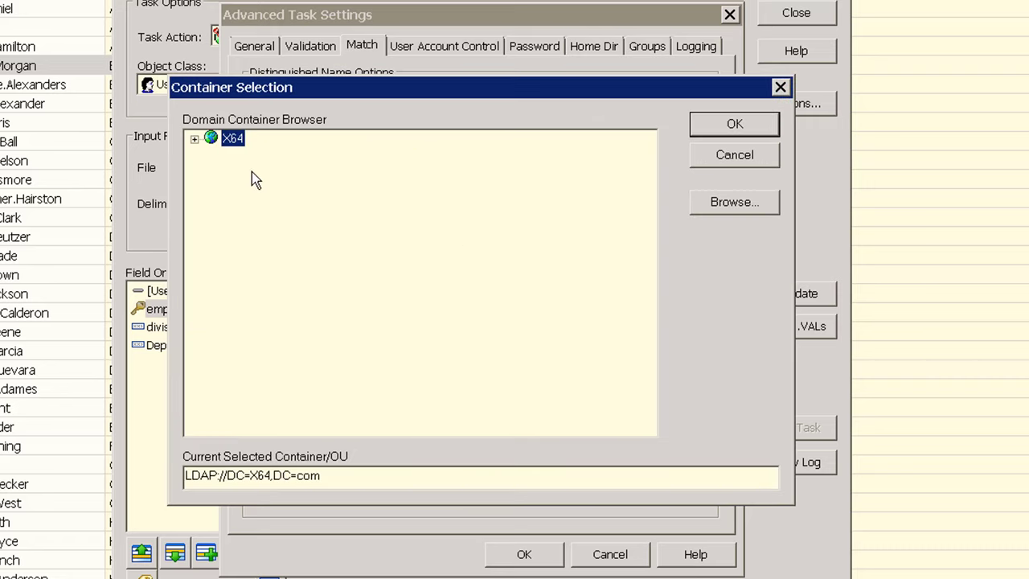
click(194, 139)
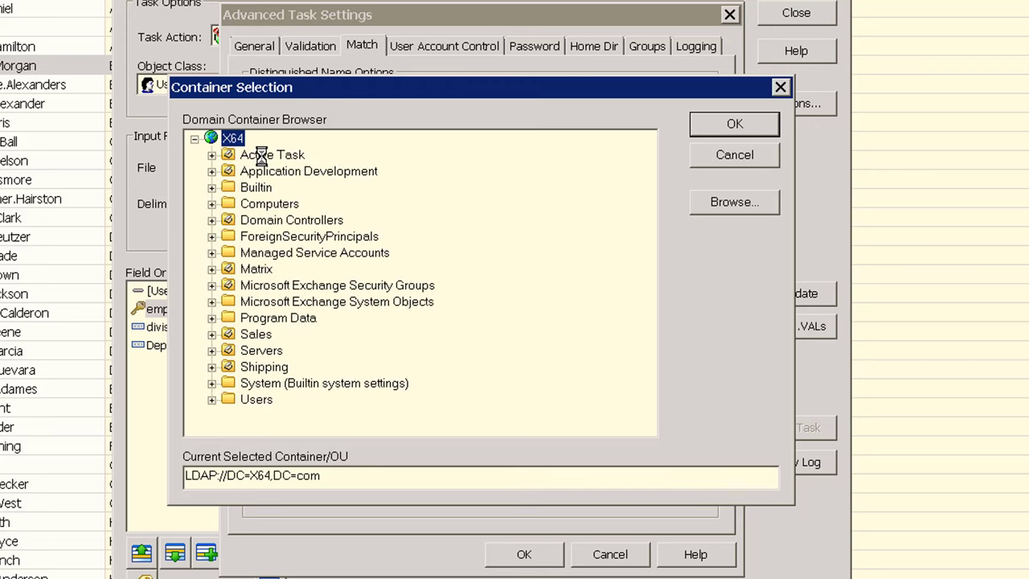
click(265, 157)
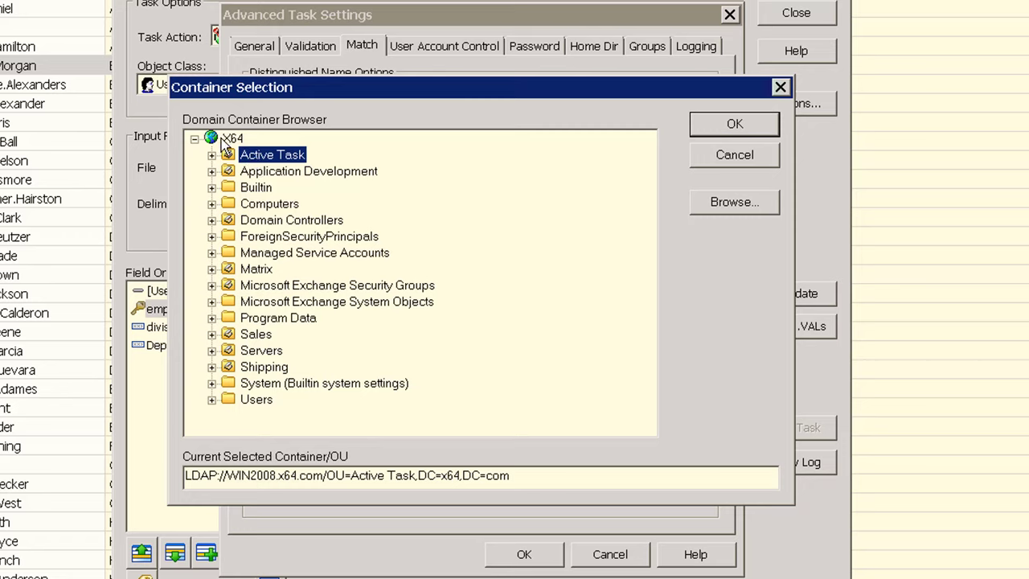
click(229, 140)
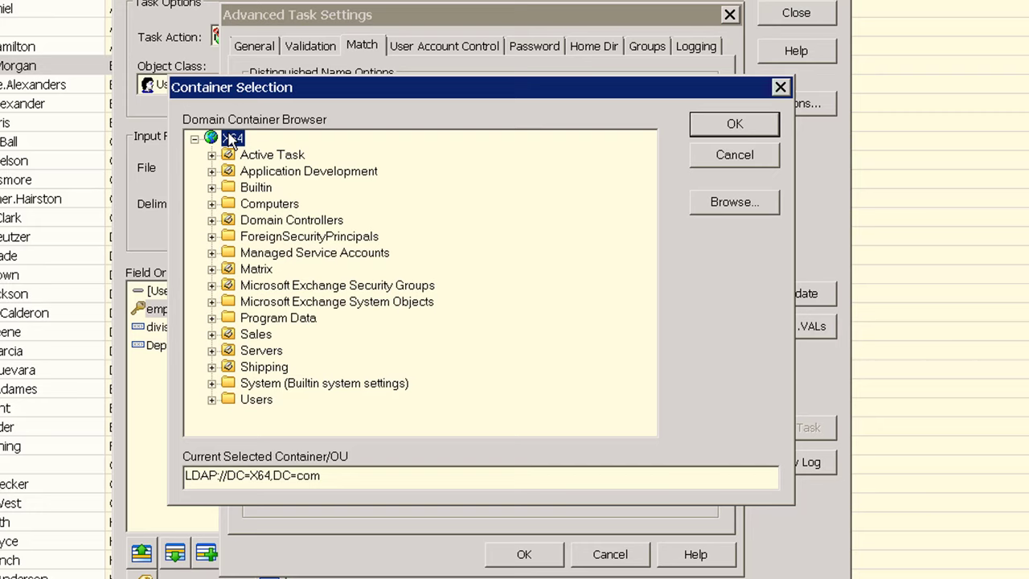
click(259, 155)
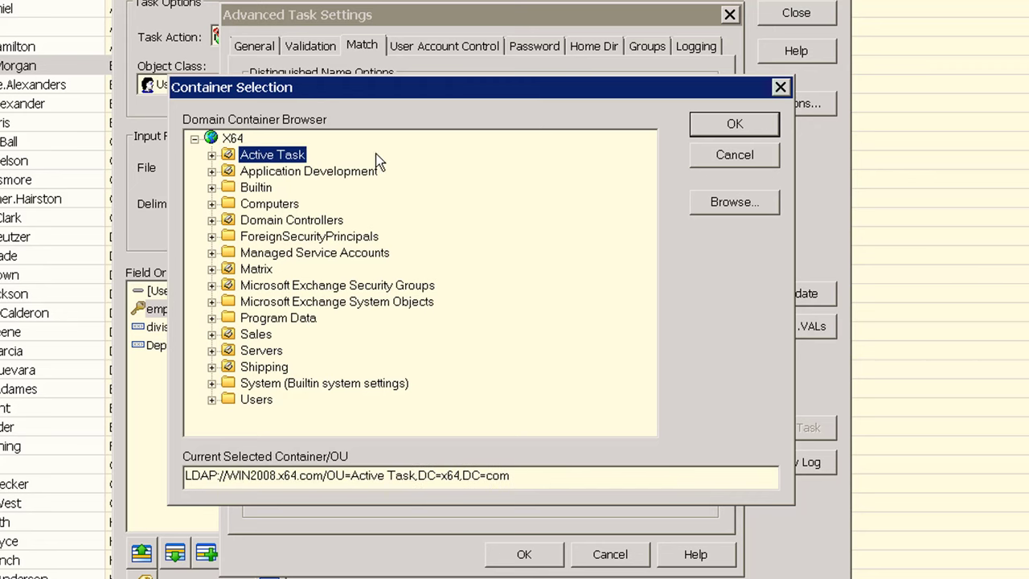
click(715, 126)
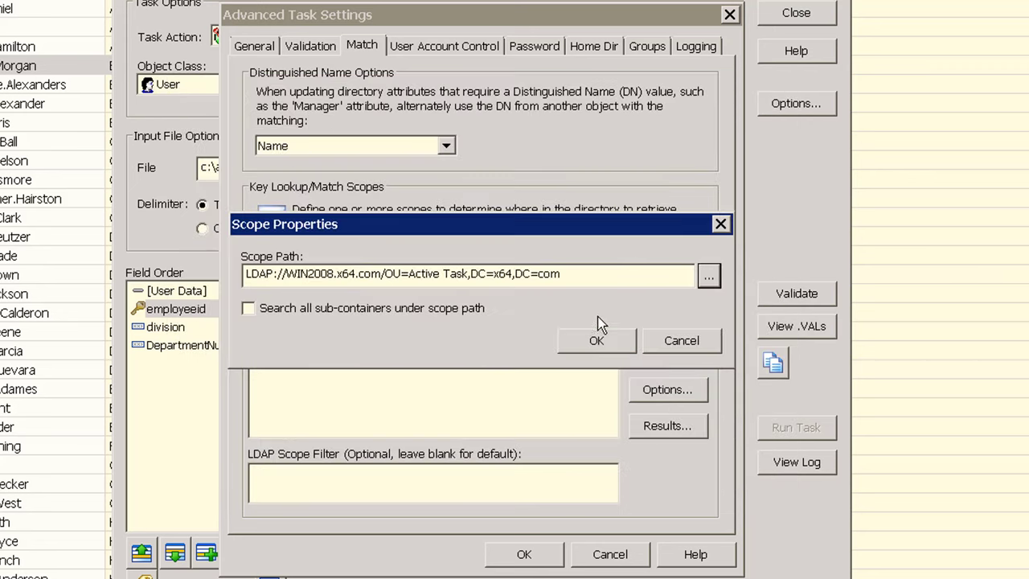
click(594, 342)
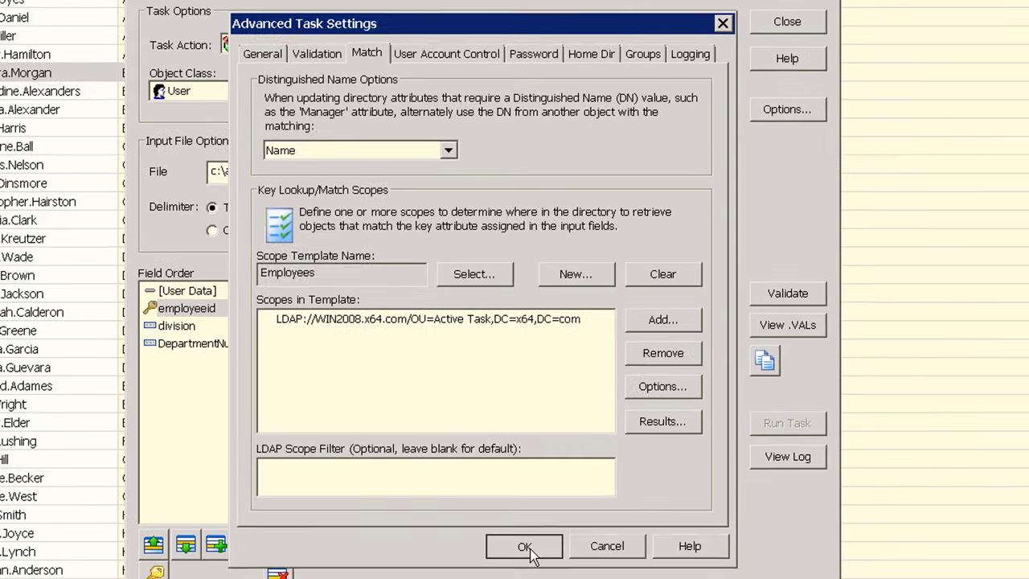
click(527, 556)
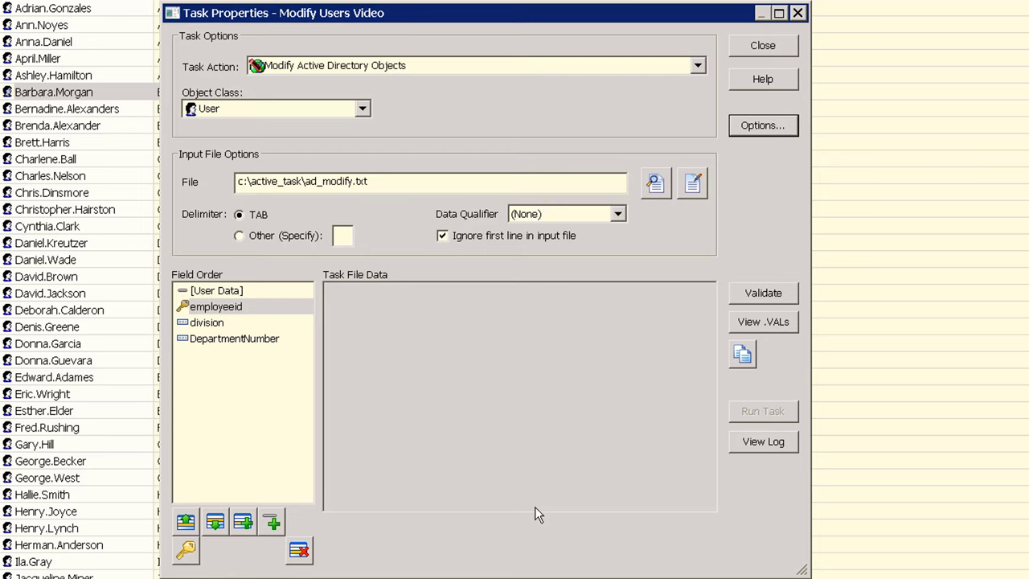
Validate the task's input file data and run the task, closing the task windows when it finishes
click(786, 294)
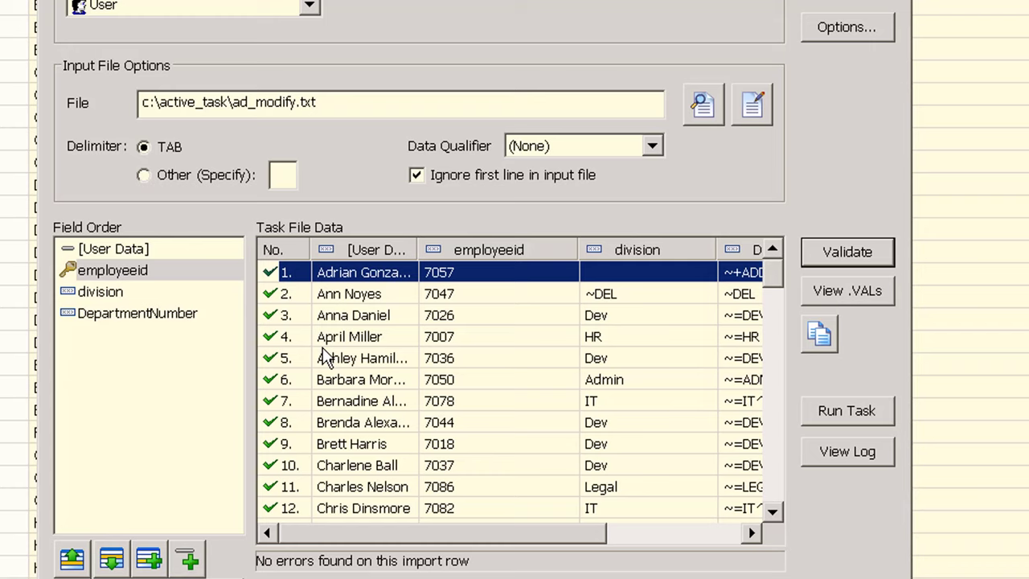
click(883, 413)
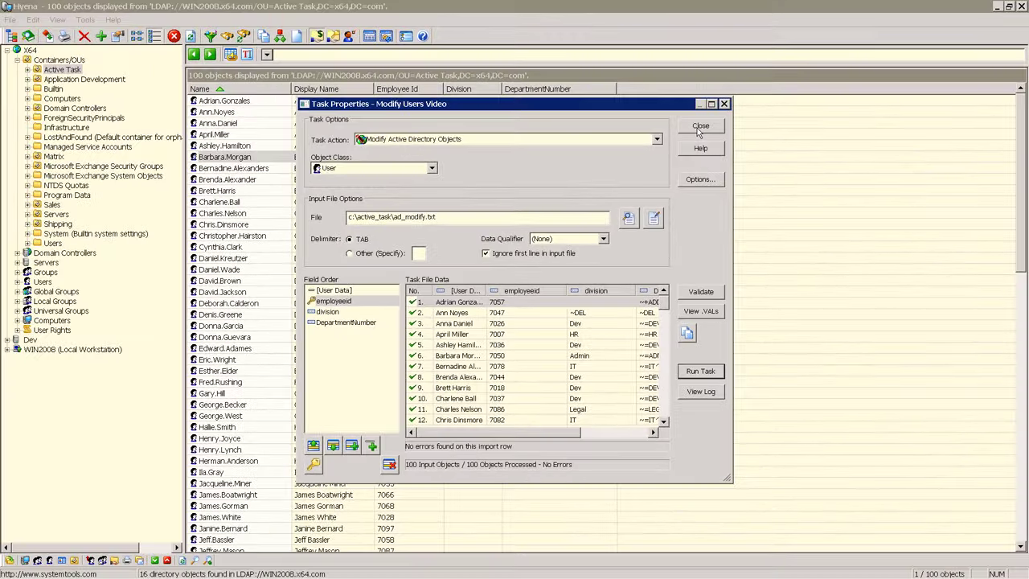
click(699, 129)
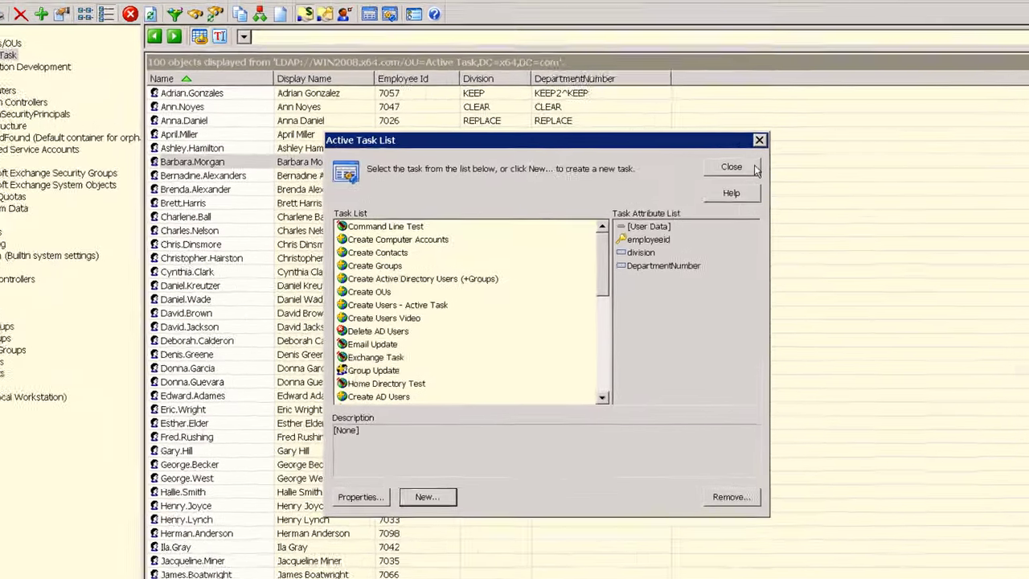
click(755, 167)
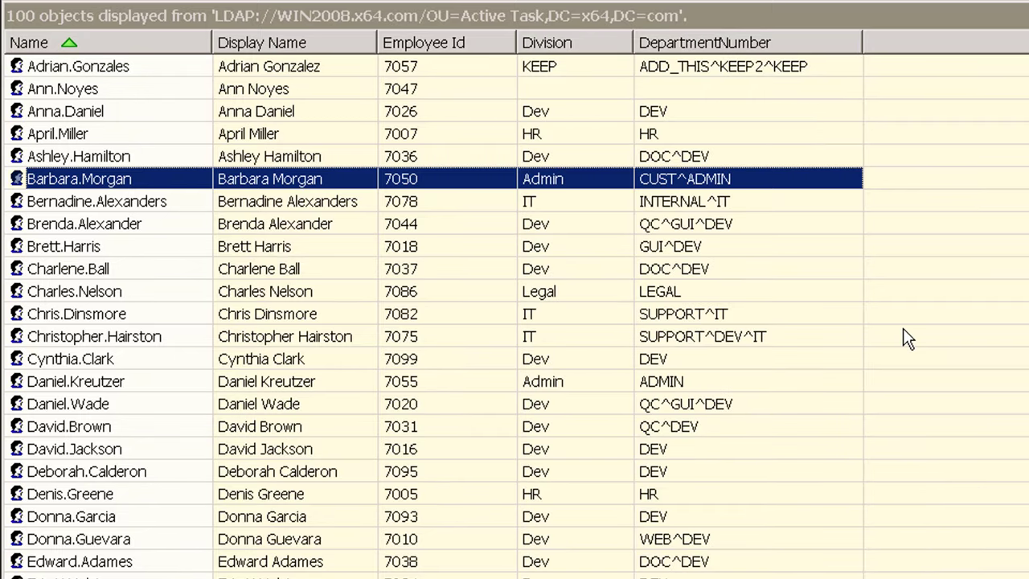
Check the Division and DepartmentNumber values of the first three users in the Active Task OU
click(590, 68)
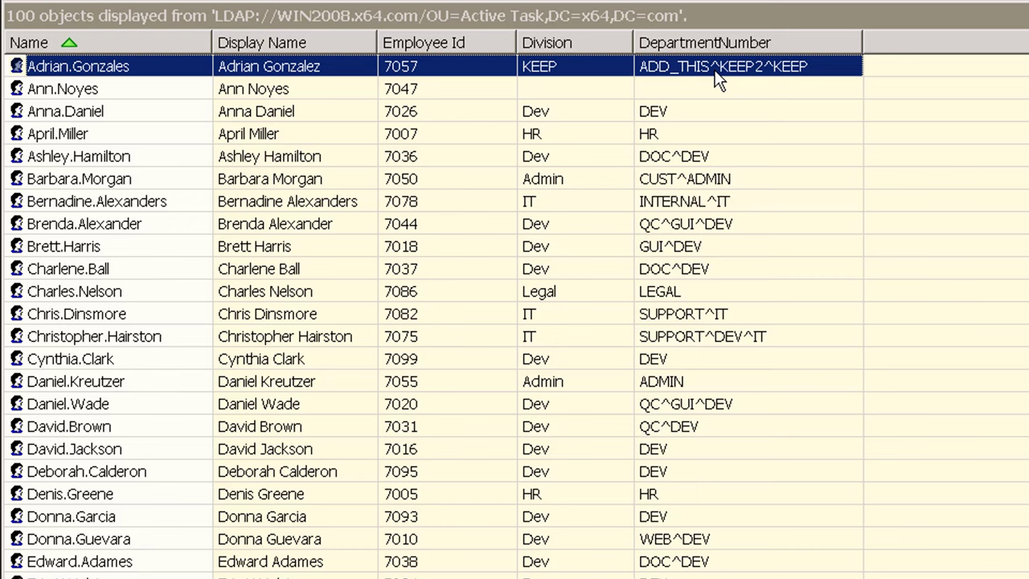
click(577, 95)
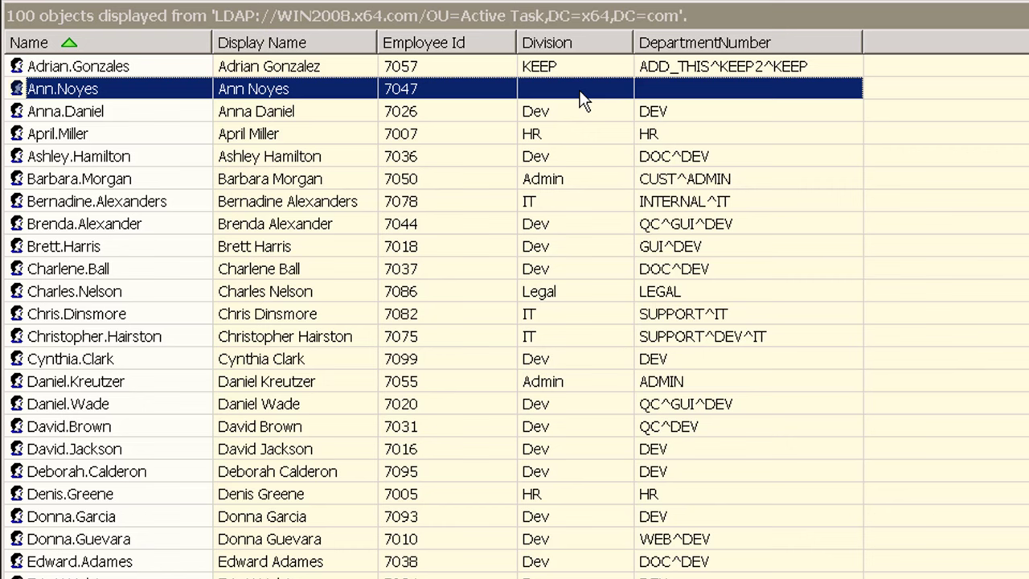
click(579, 115)
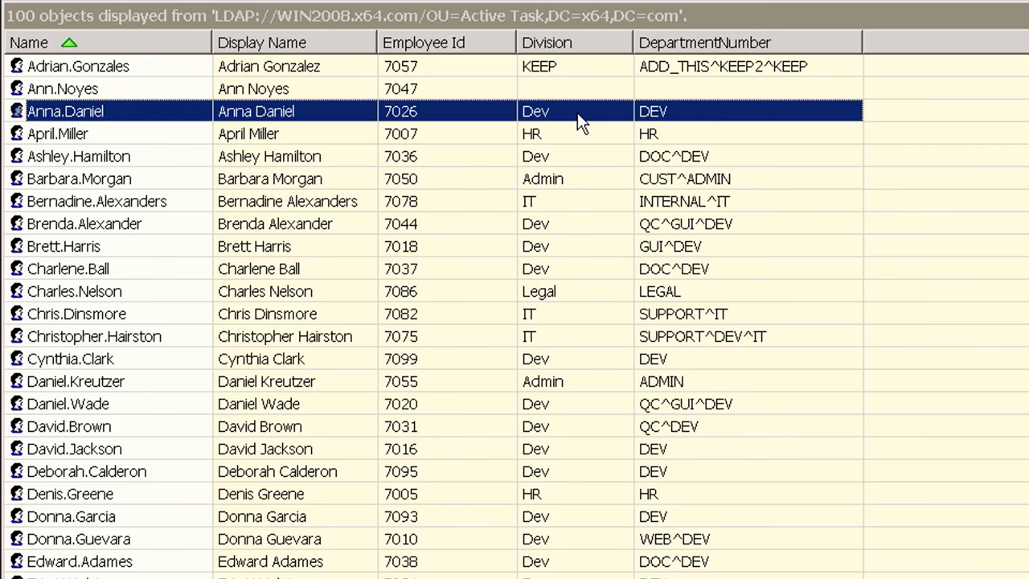